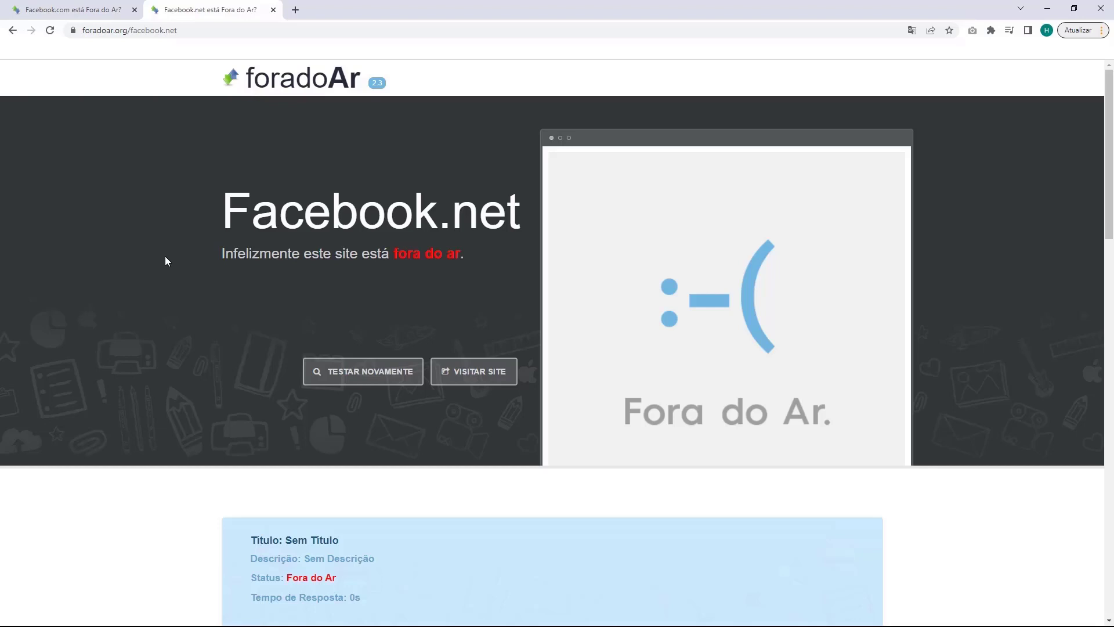
Go back to the availability check of Facebook.com
click(91, 10)
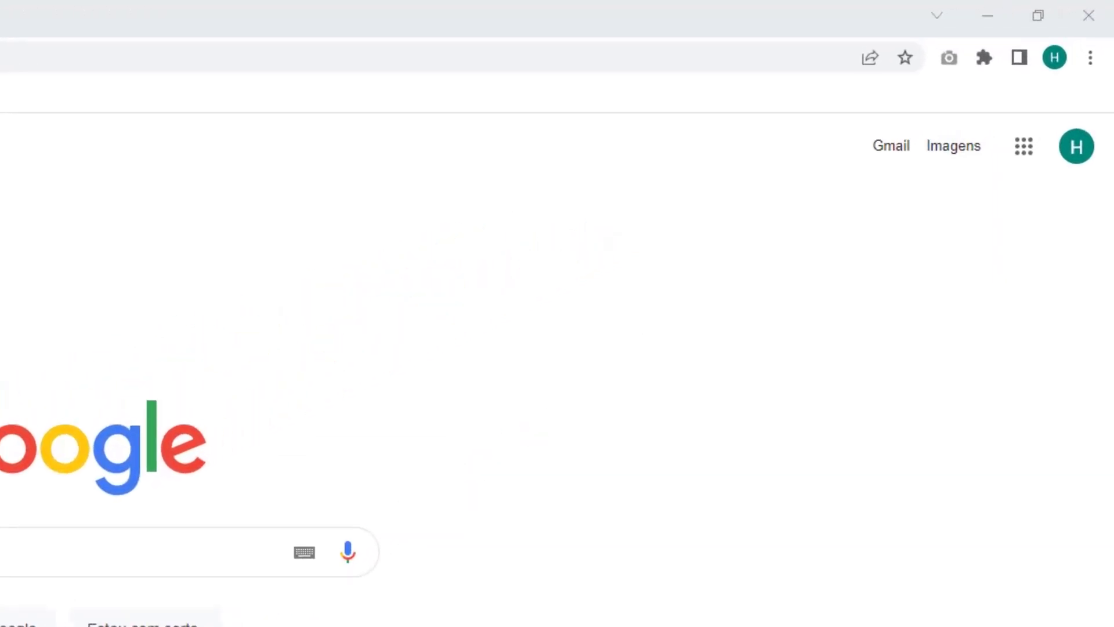
Clear the browser's cookies and cached images and files for the period Última hora, leaving Histórico de navegação out of the removal
click(1090, 58)
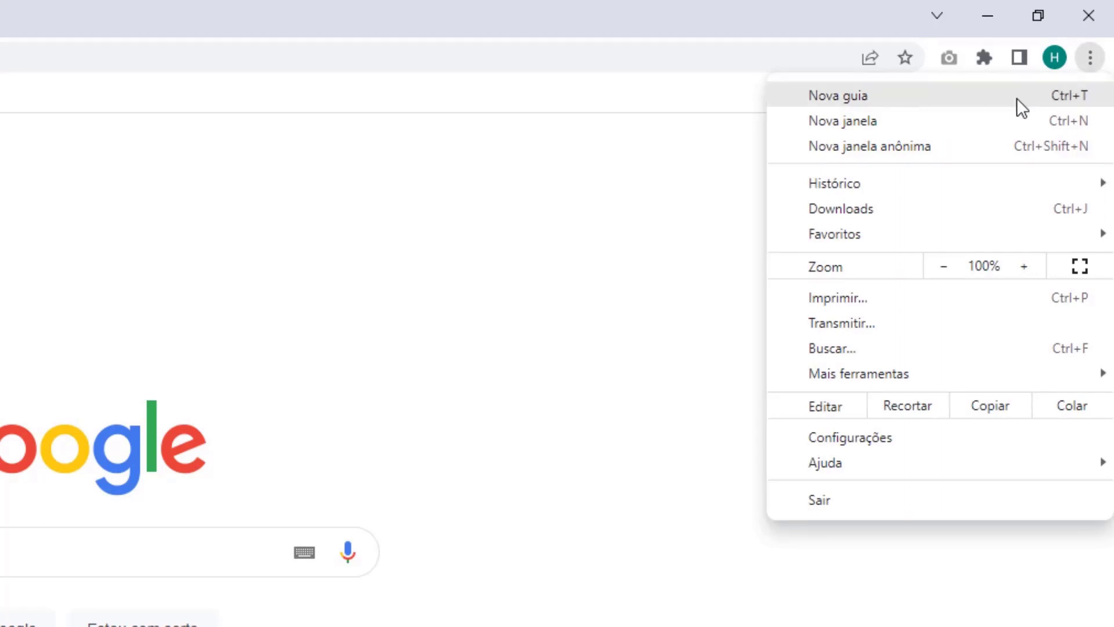
mouse_move(874, 376)
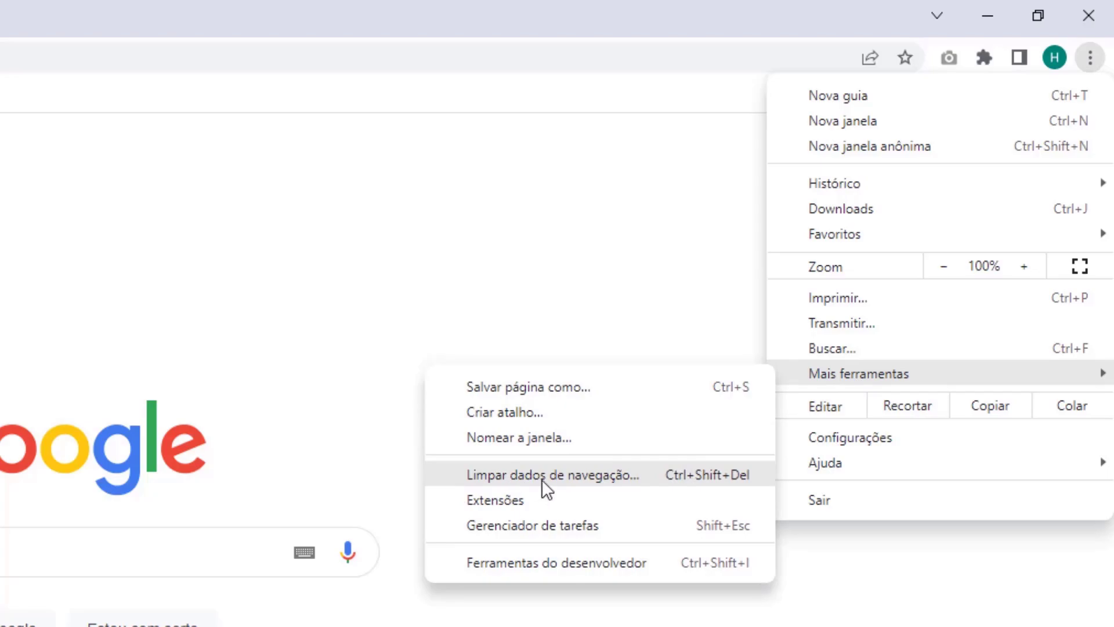
click(541, 479)
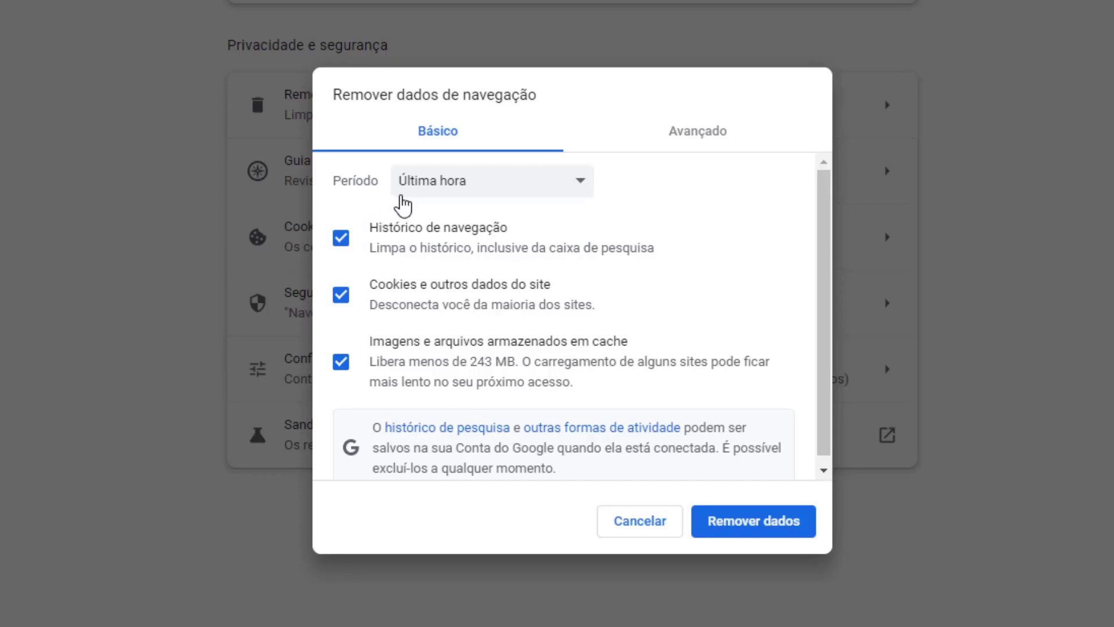
click(438, 192)
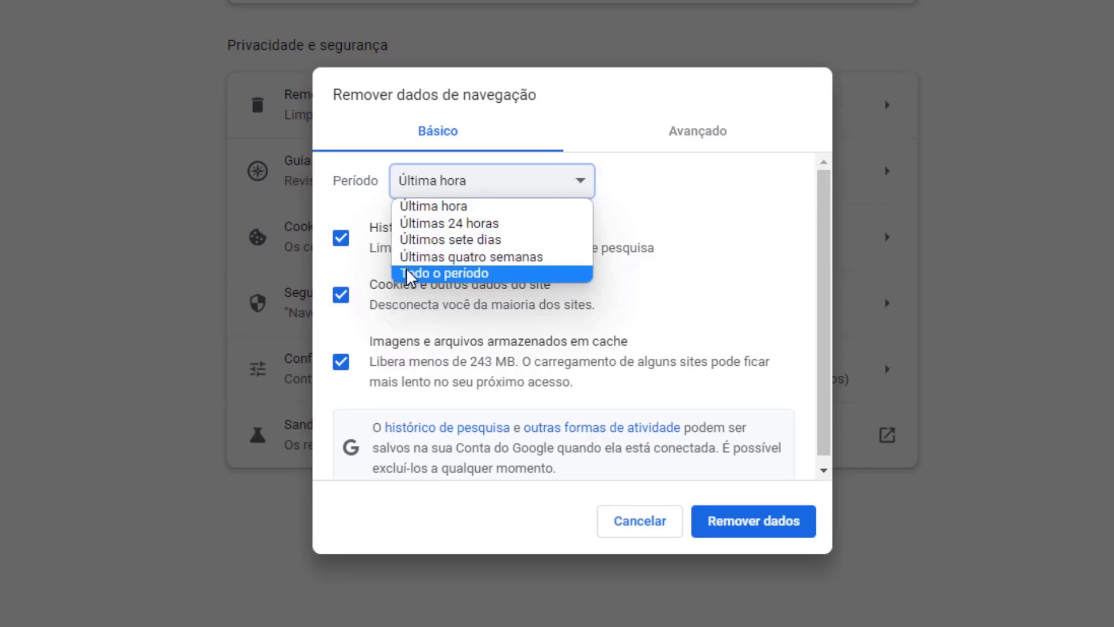
click(409, 210)
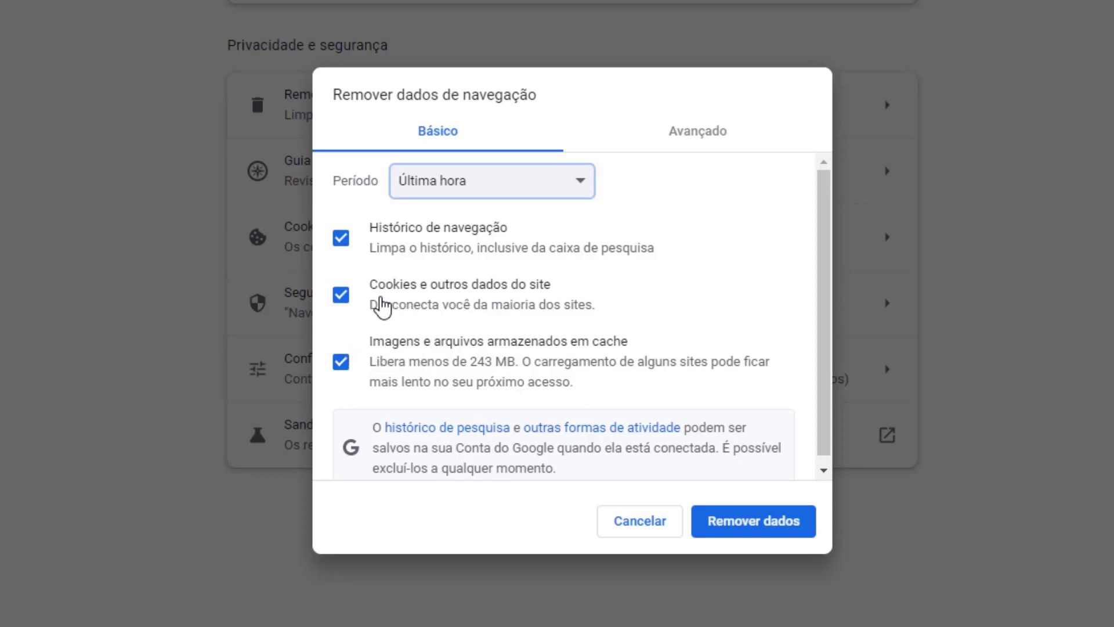
click(341, 244)
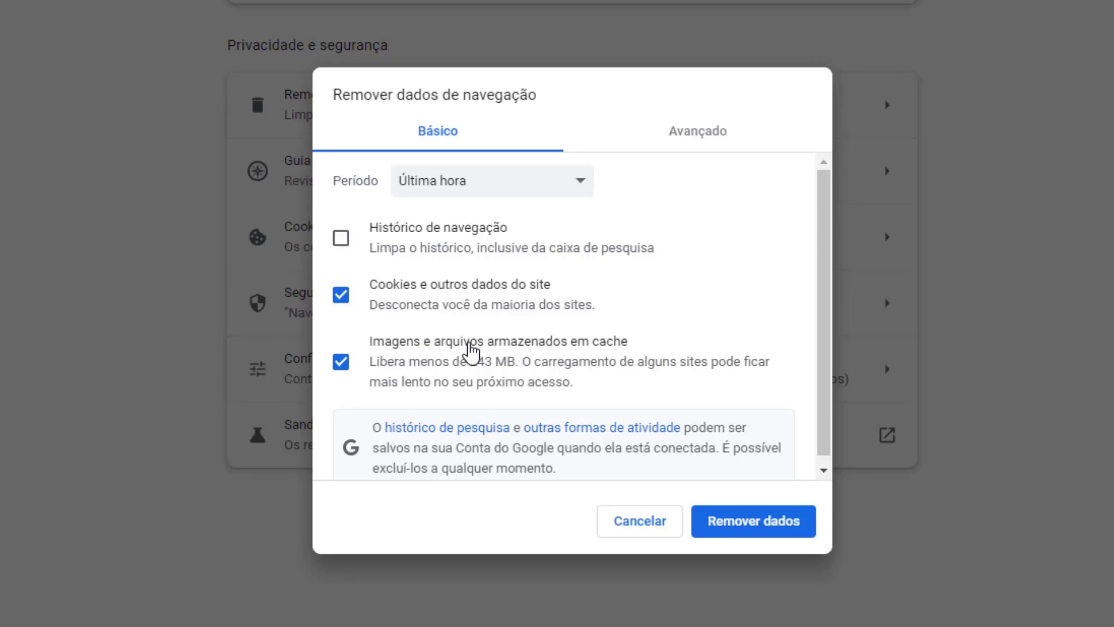
click(748, 525)
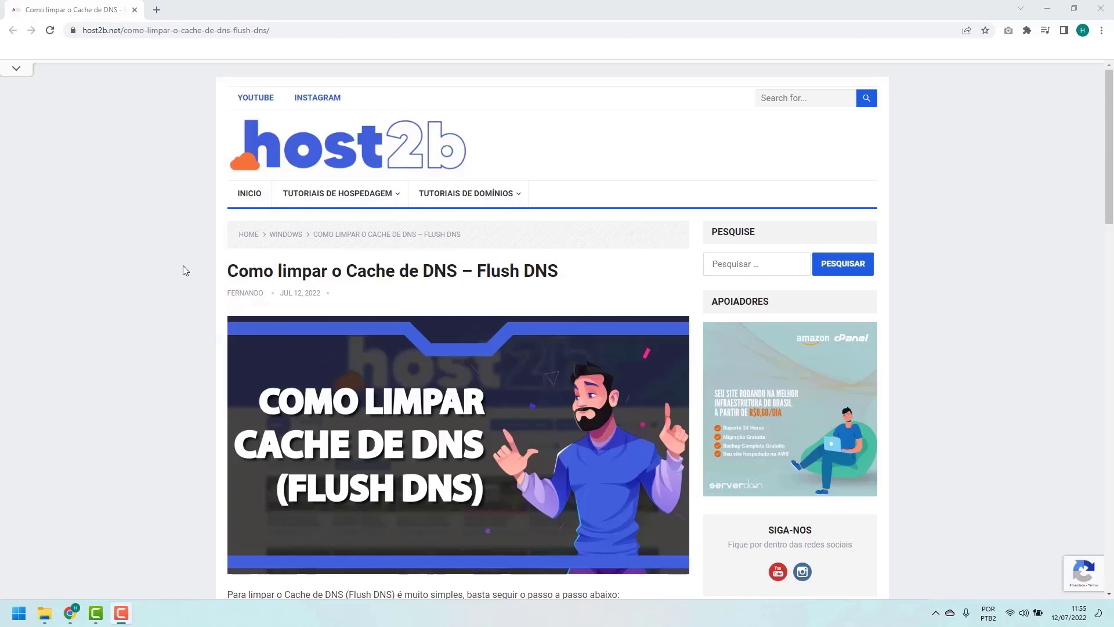
Search Windows for cmd and run Prompt de Comando as administrator
scroll(186, 269, down, 5)
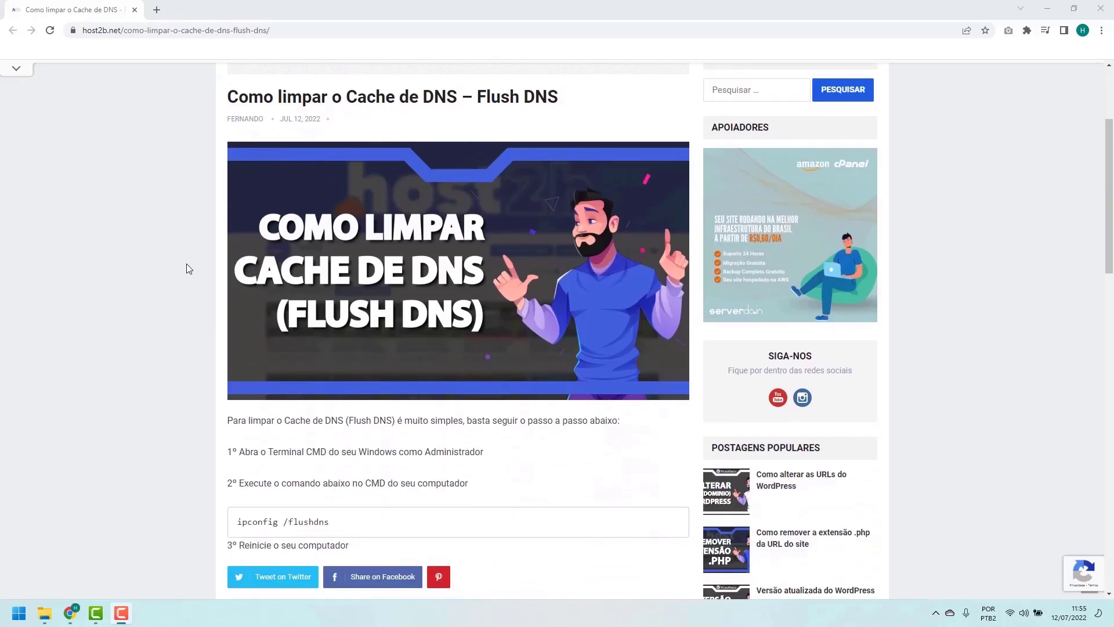
scroll(186, 268, down, 1)
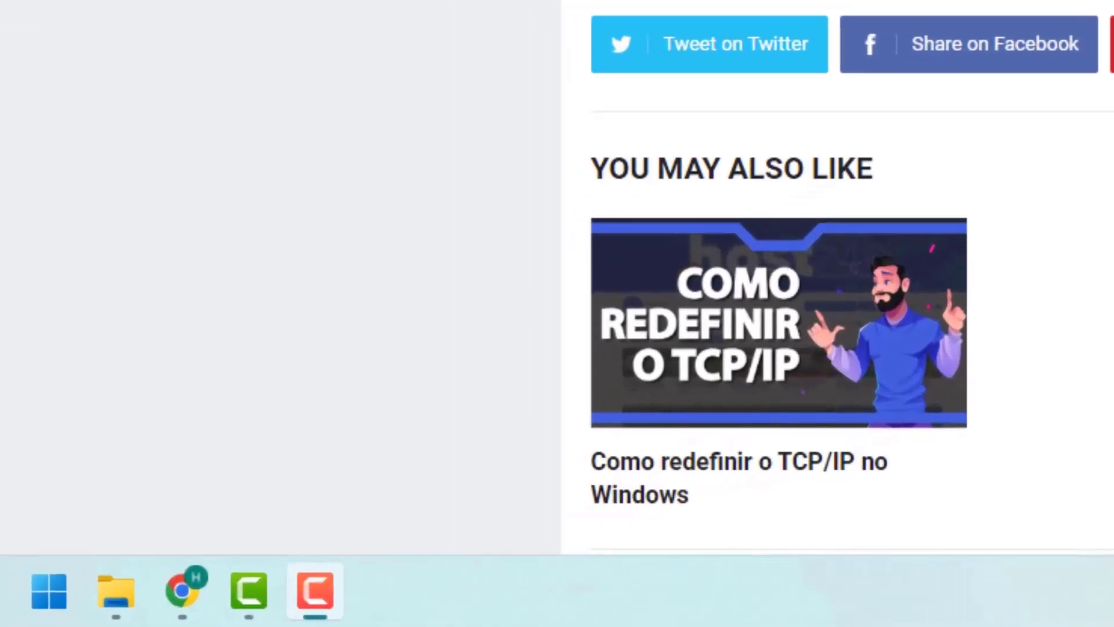
click(45, 591)
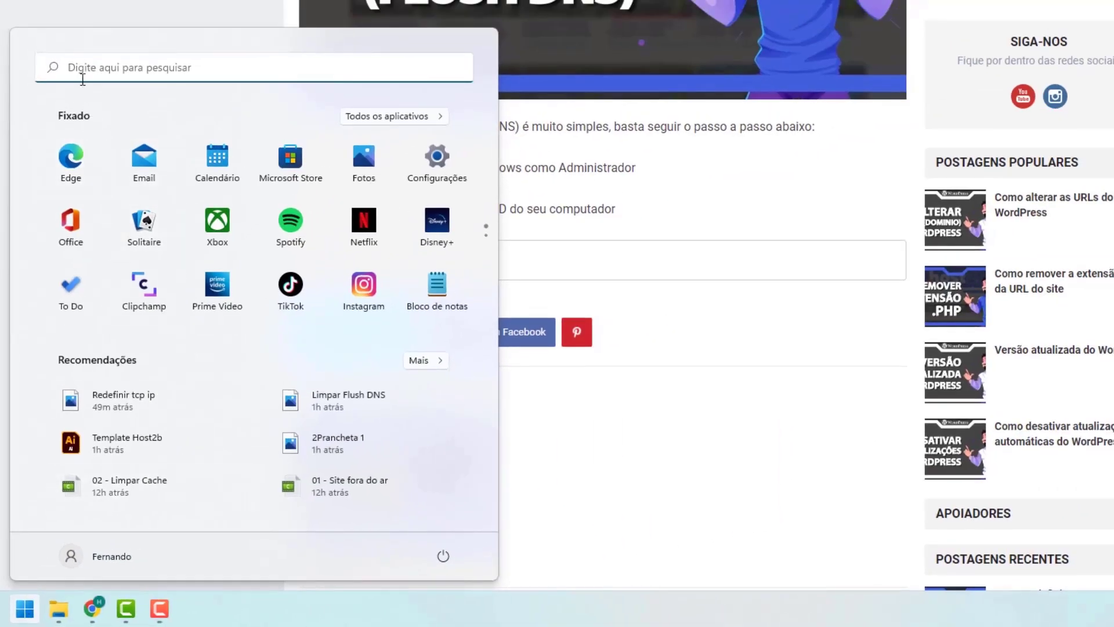
click(83, 76)
text(c)
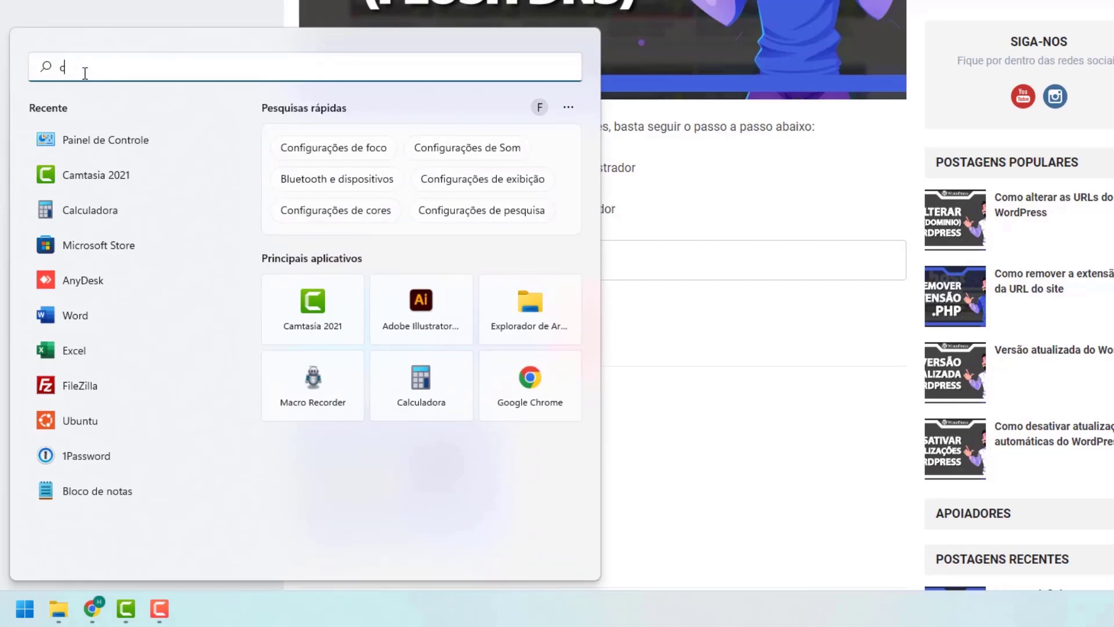
text(md)
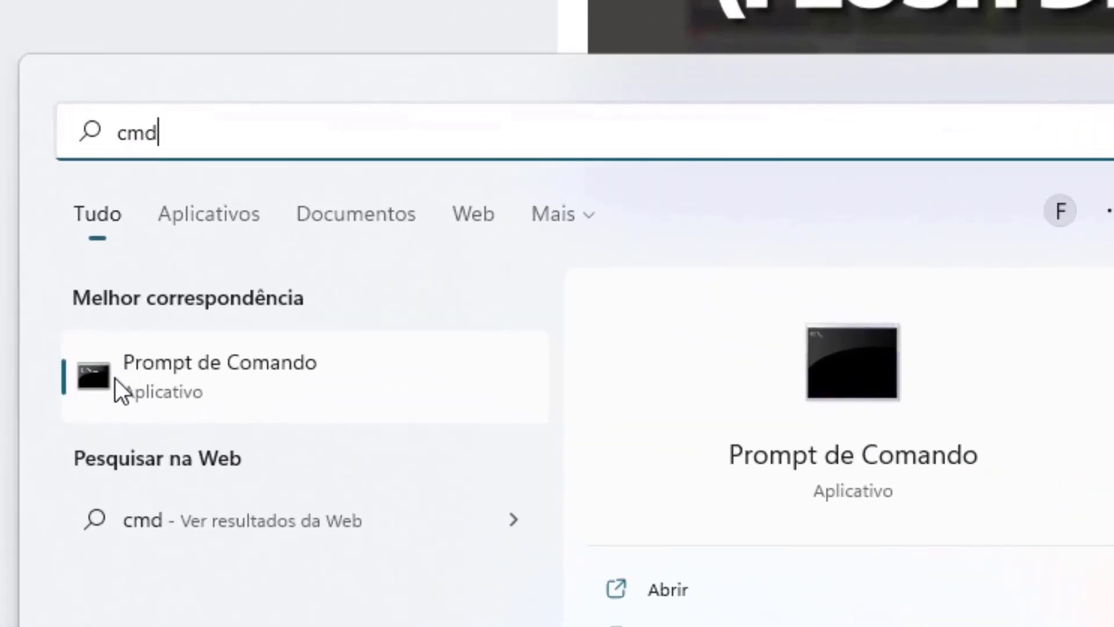
right_click(176, 376)
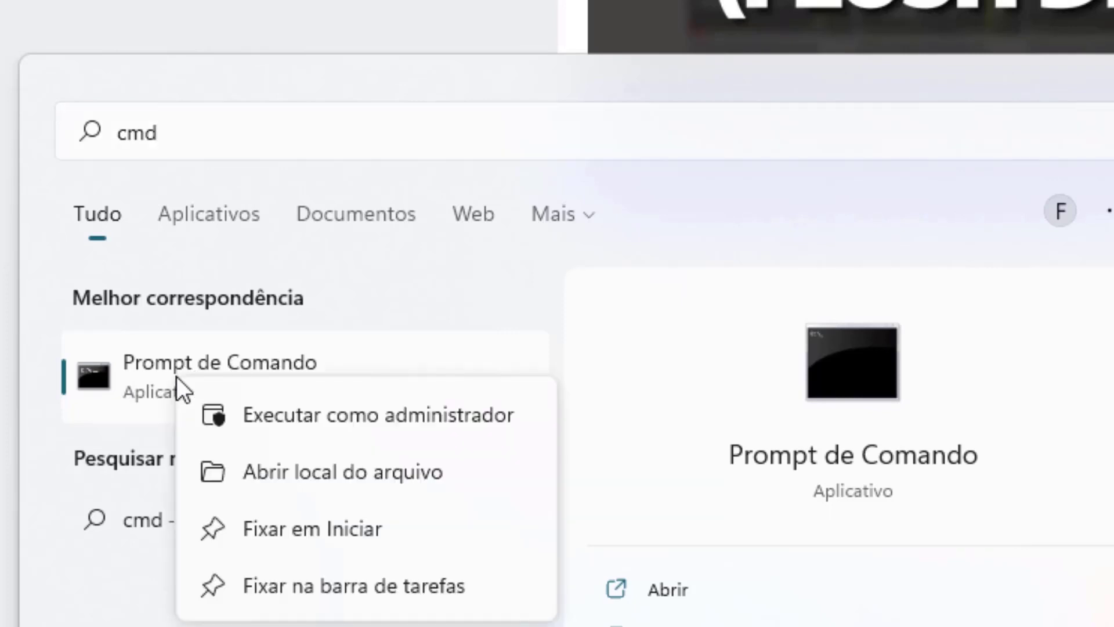
click(297, 416)
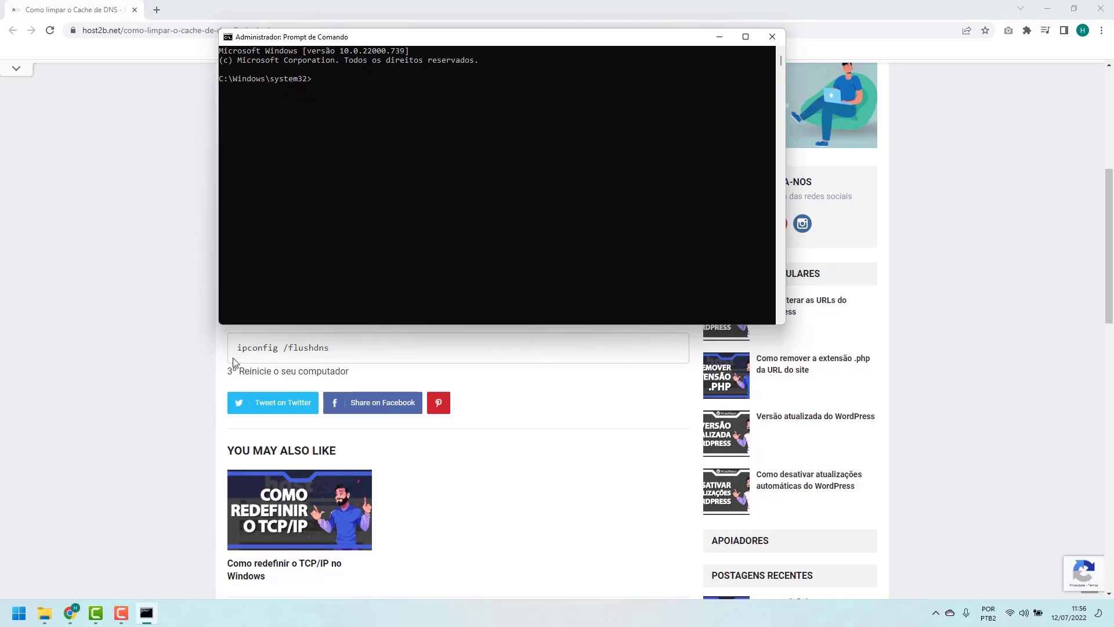
Flush the DNS cache by running ipconfig /flushdns in the administrator Command Prompt
click(193, 348)
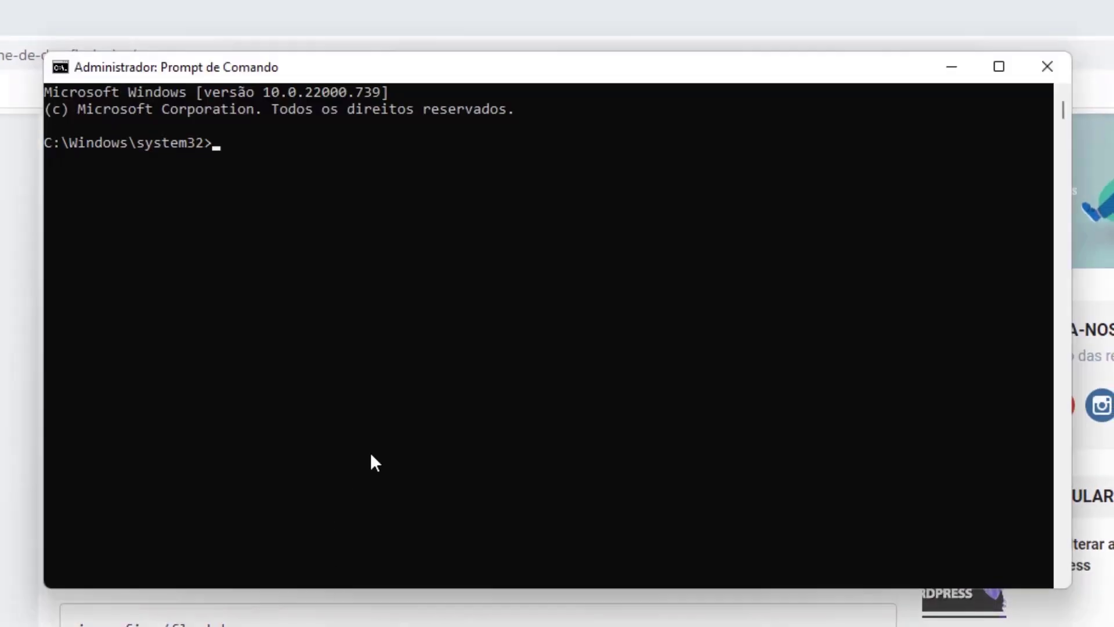
click(374, 431)
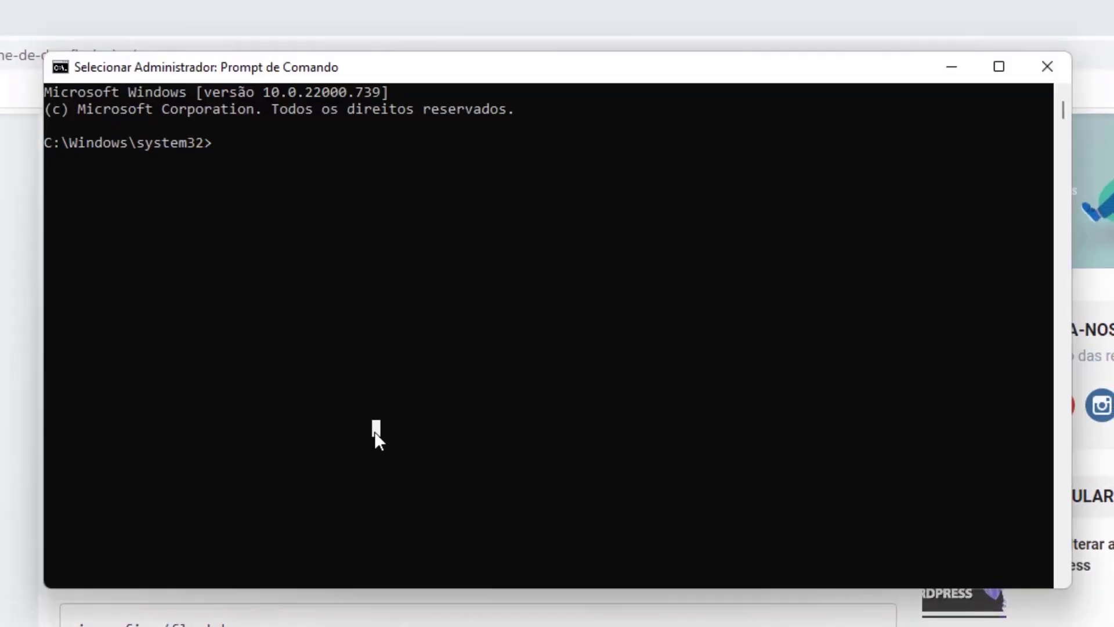
text(ipc)
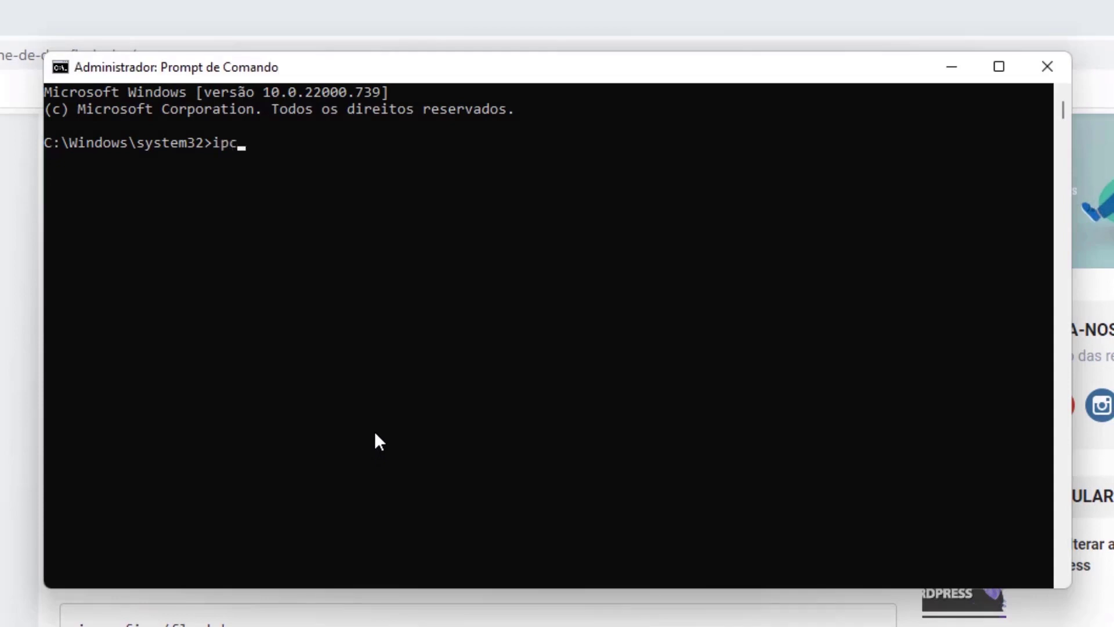
text(onfig /flushdns)
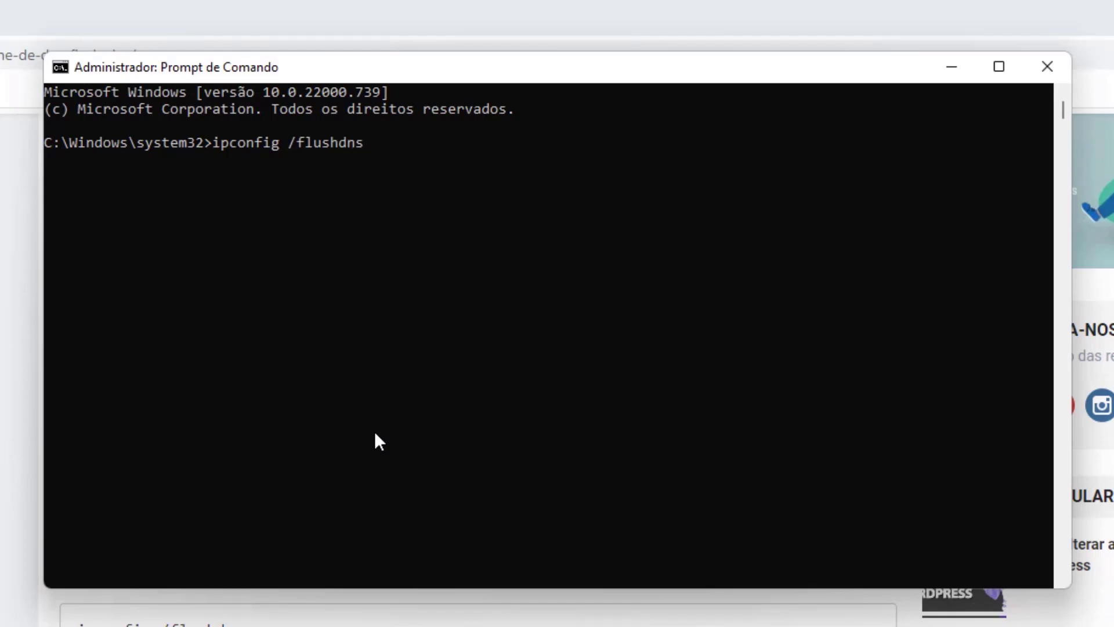
key(Return)
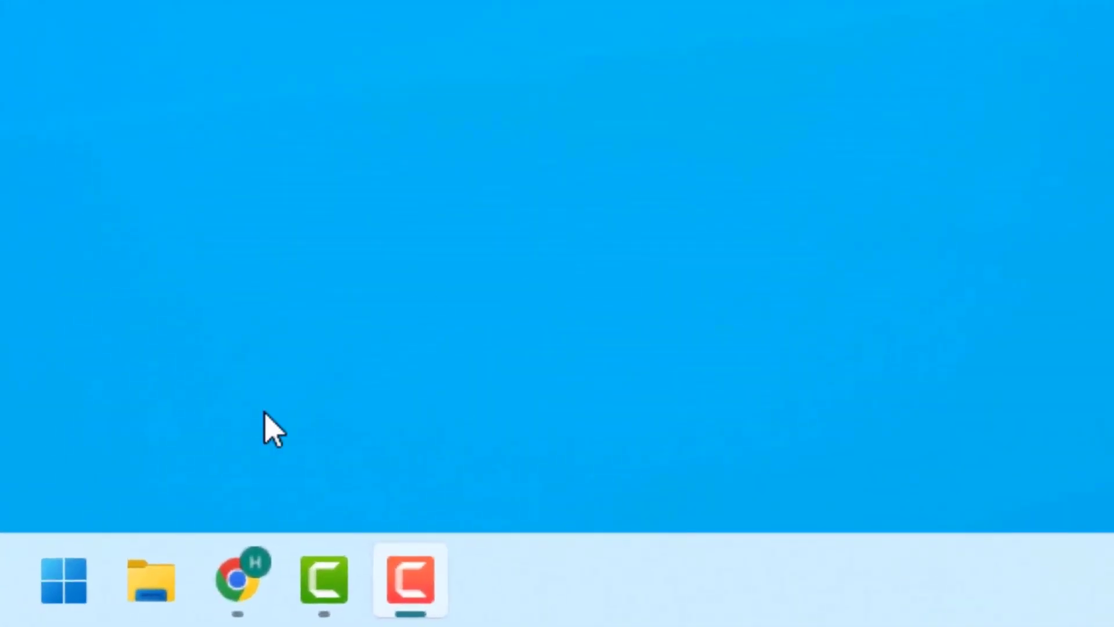
Search Windows for painel de controle and open Painel de Controle
click(57, 585)
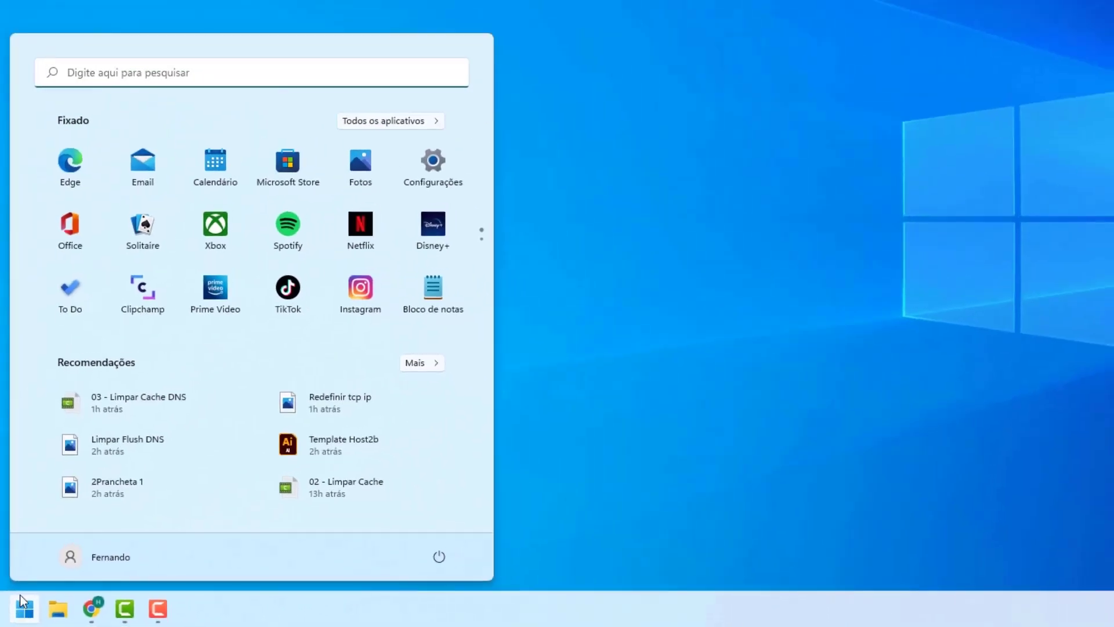
click(101, 80)
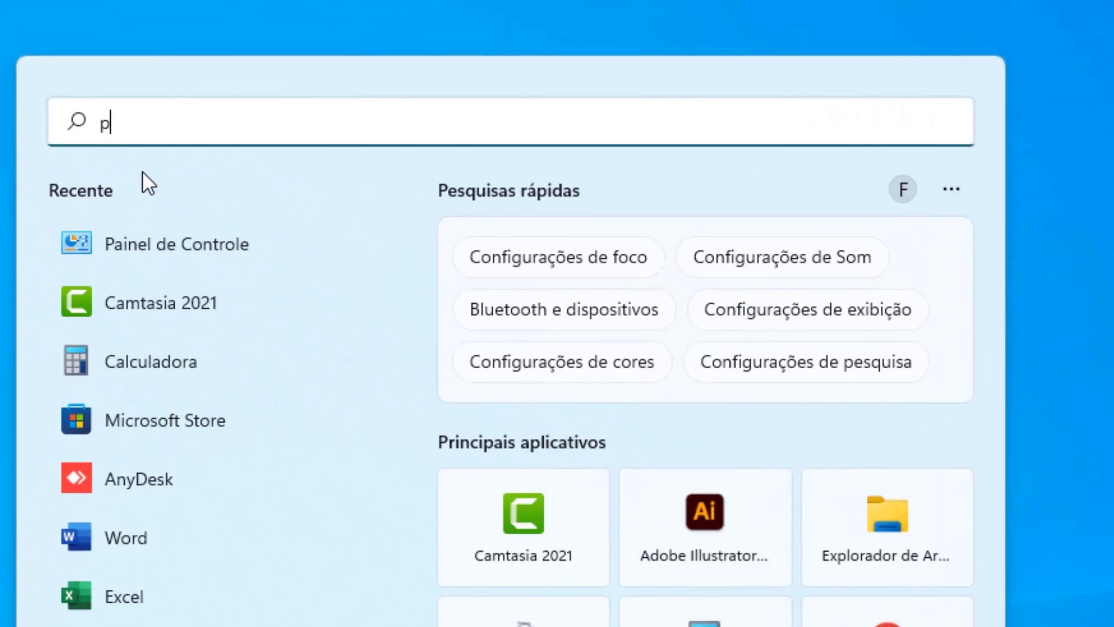
text(painel de controle)
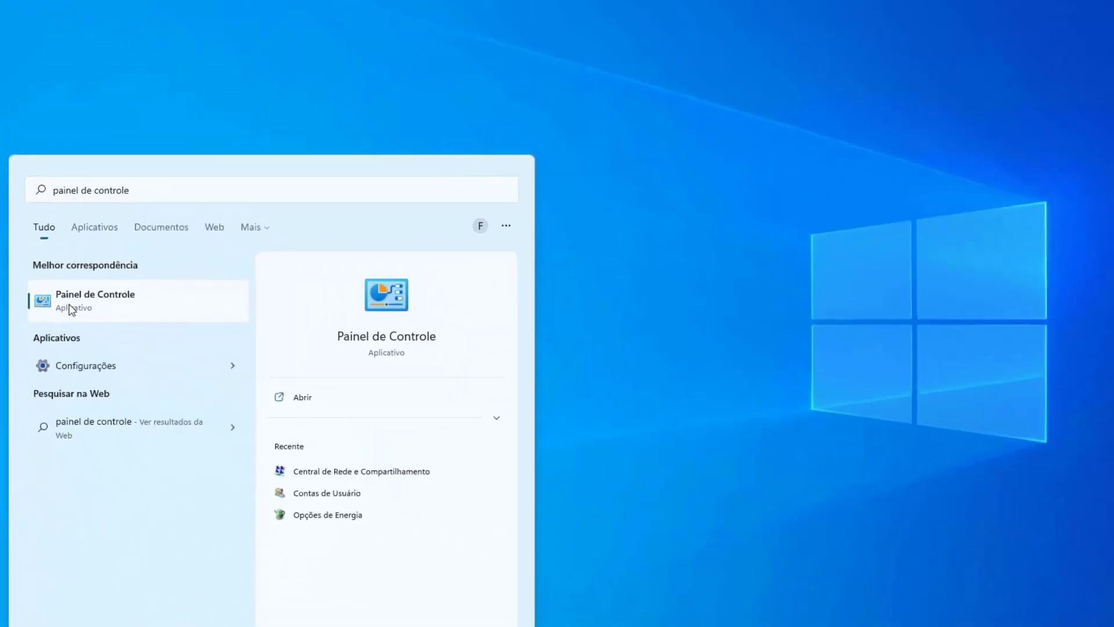
click(124, 334)
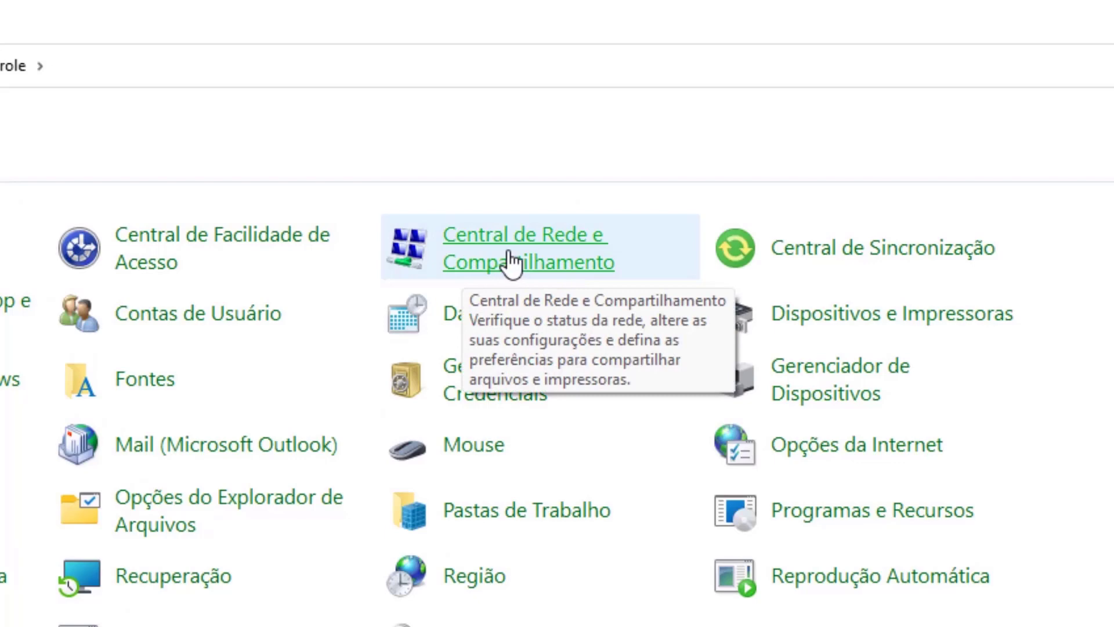
Open the Protocolo IP Versão 4 (TCP/IPv4) properties of the active Wi-Fi connection through Central de Rede e Compartilhamento
click(509, 255)
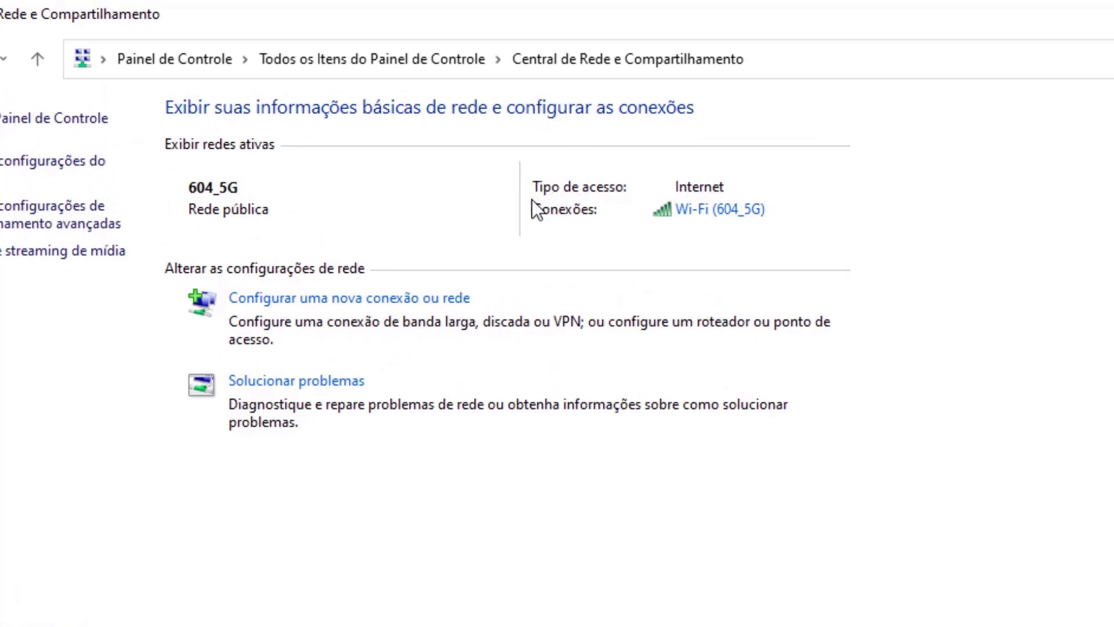
click(695, 211)
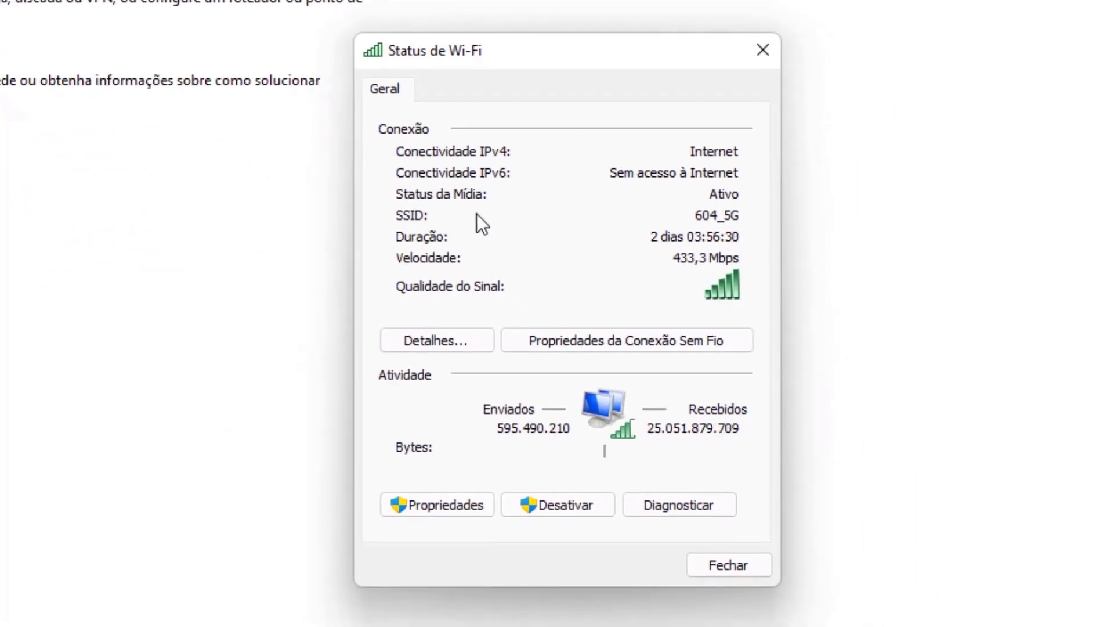
click(435, 509)
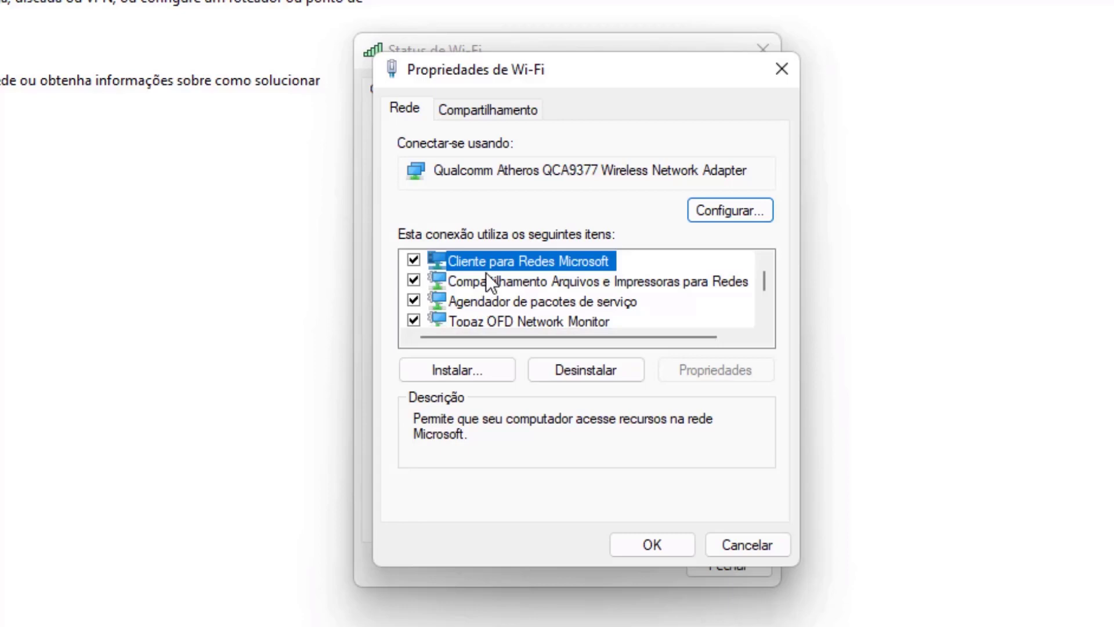
scroll(524, 267, down, 1)
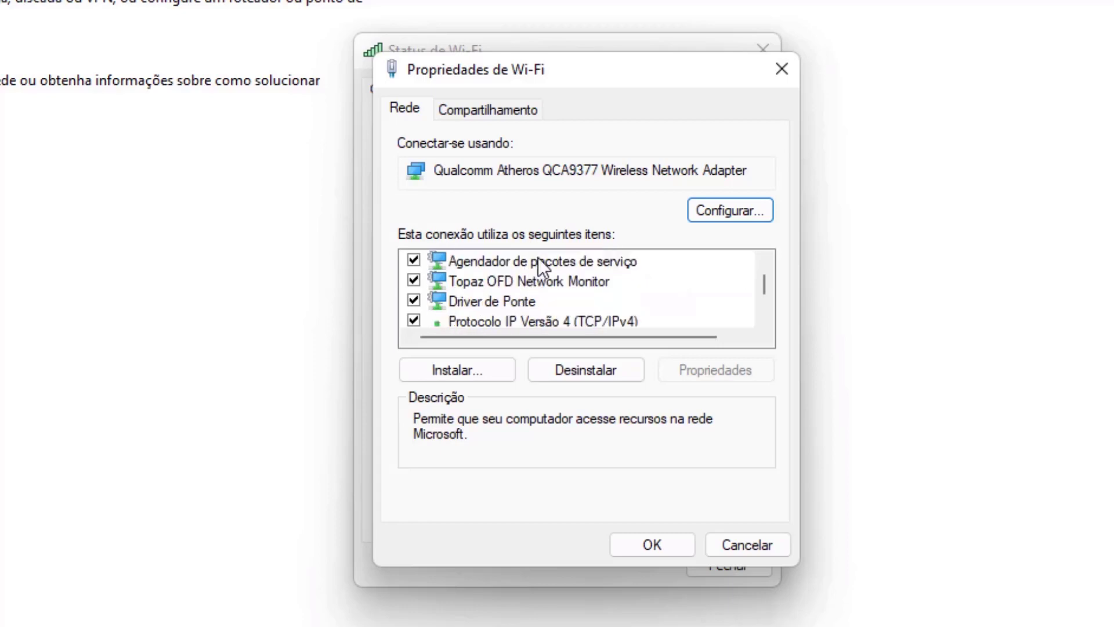
scroll(538, 256, down, 1)
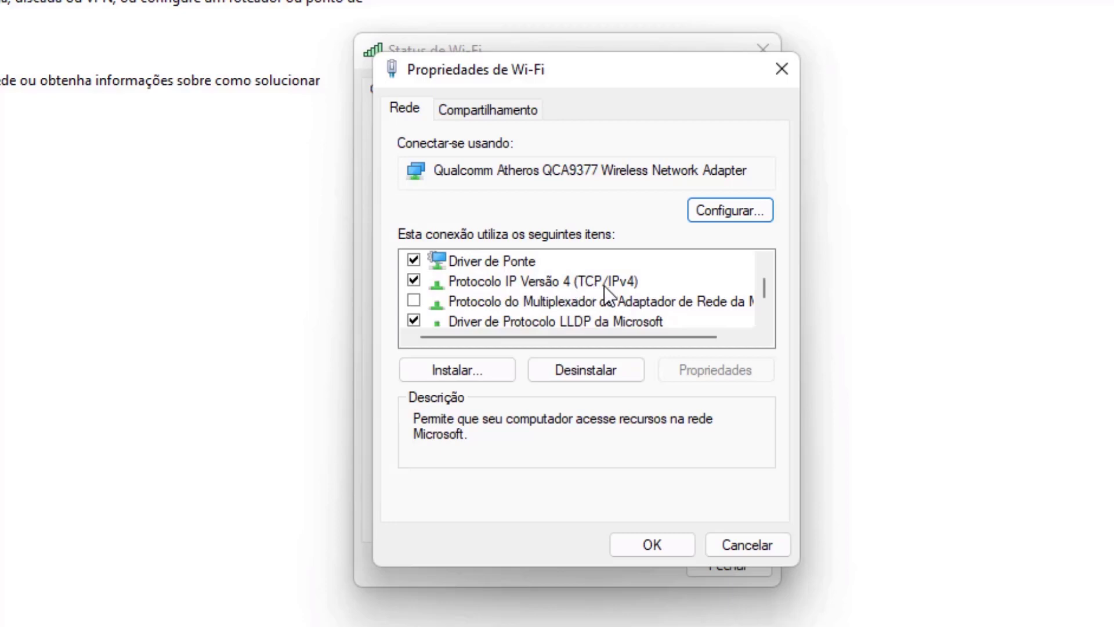
click(531, 281)
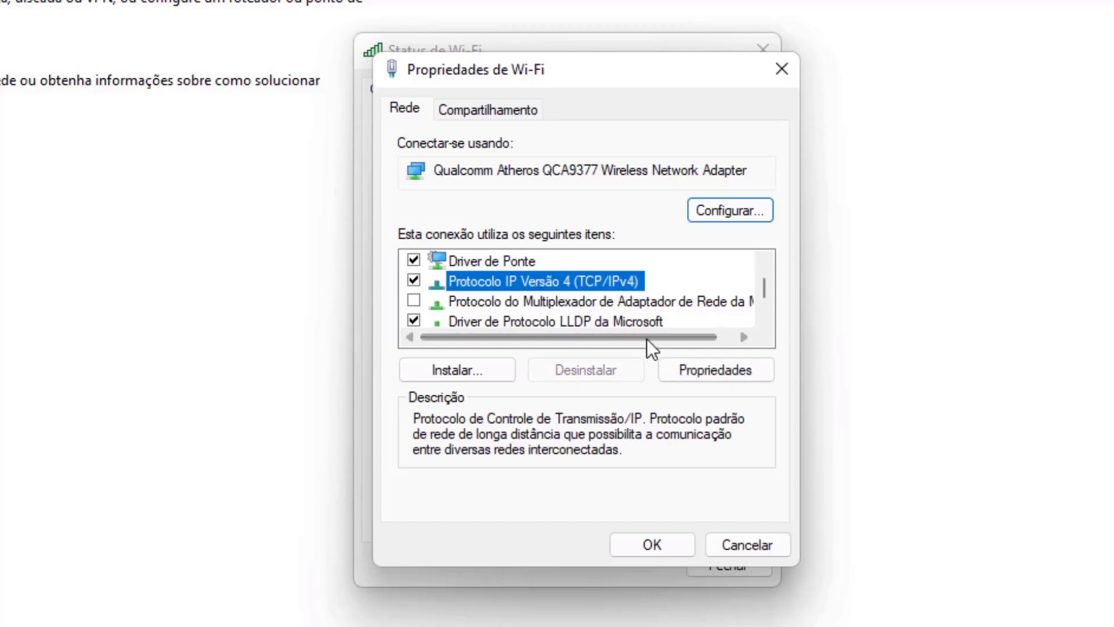
click(701, 377)
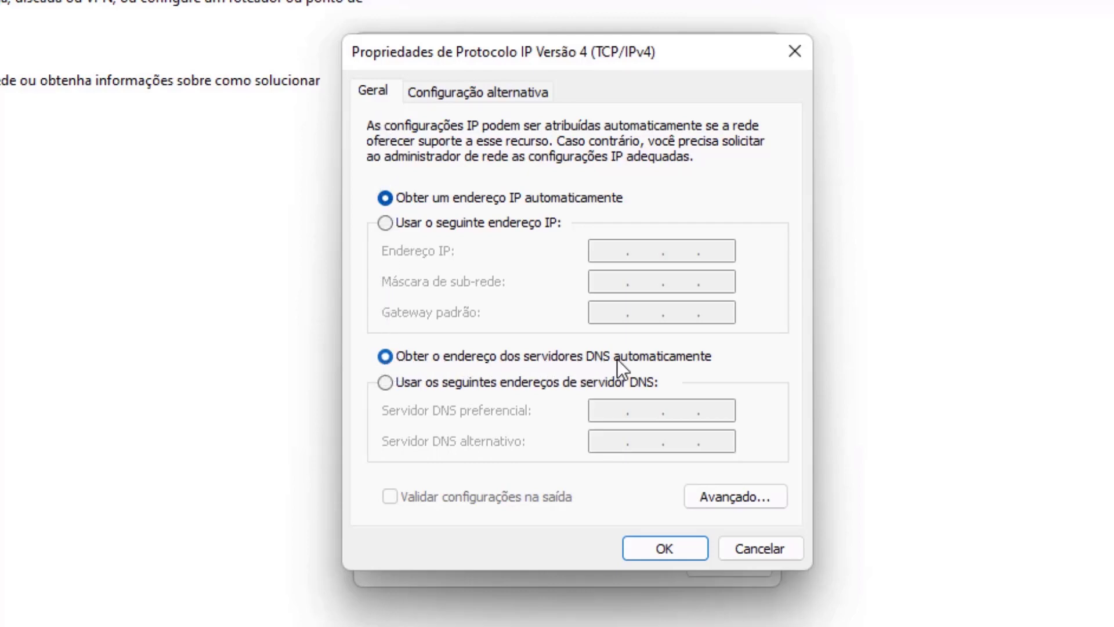
Assign manual DNS servers, with 8.8.8.8 as preferred and 8.8.4.4 as alternate, and accept the IPv4 settings
click(383, 384)
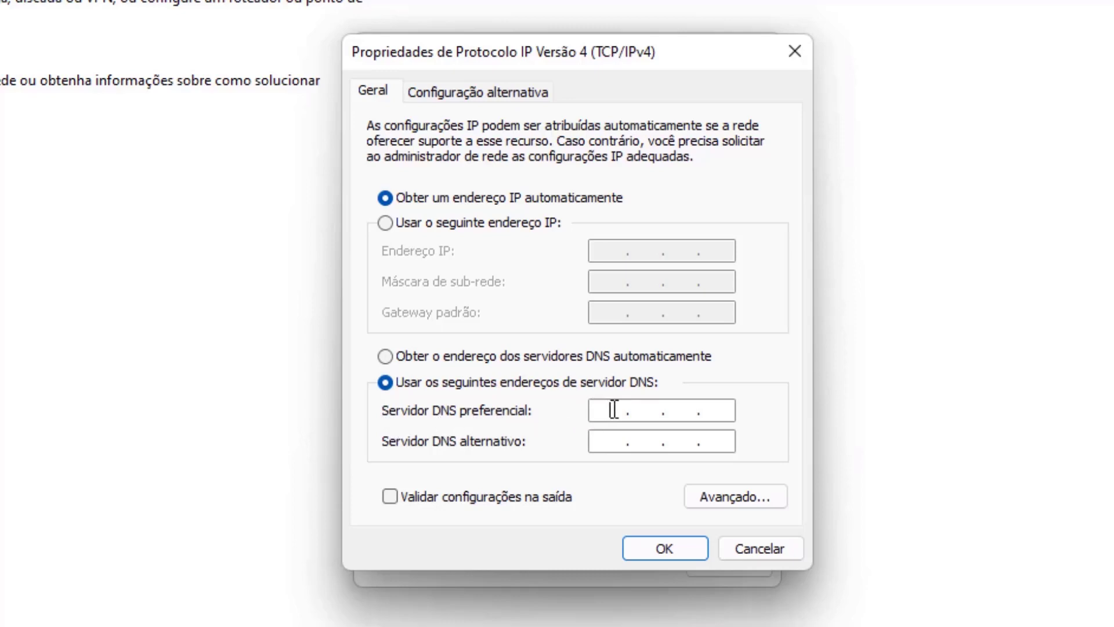
text(8.8.8.8)
click(610, 447)
text(8)
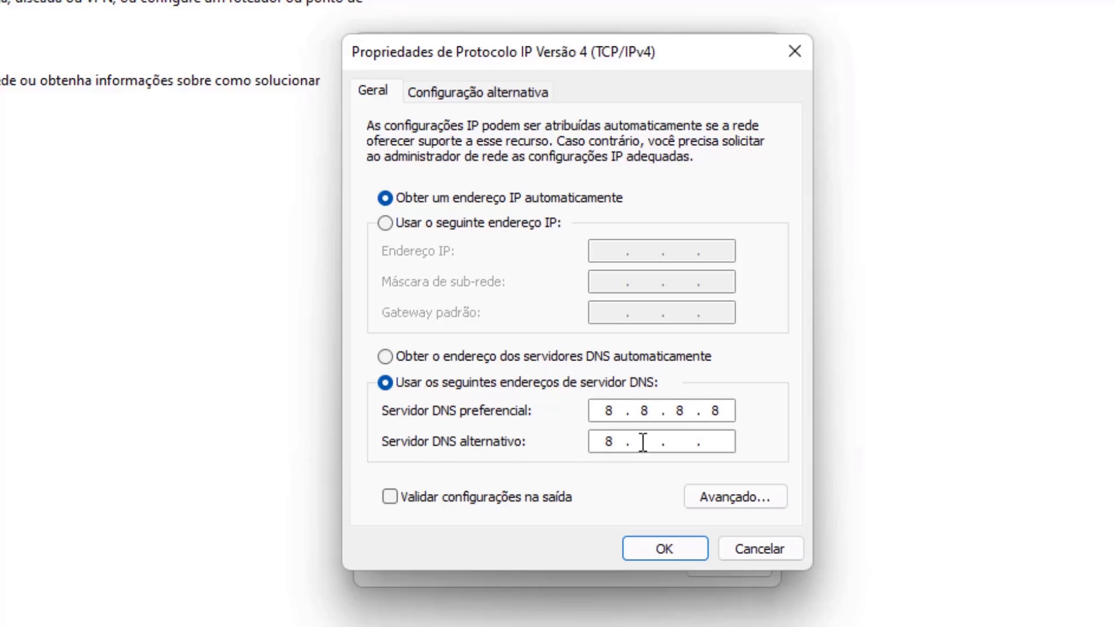
text(.8.4.4)
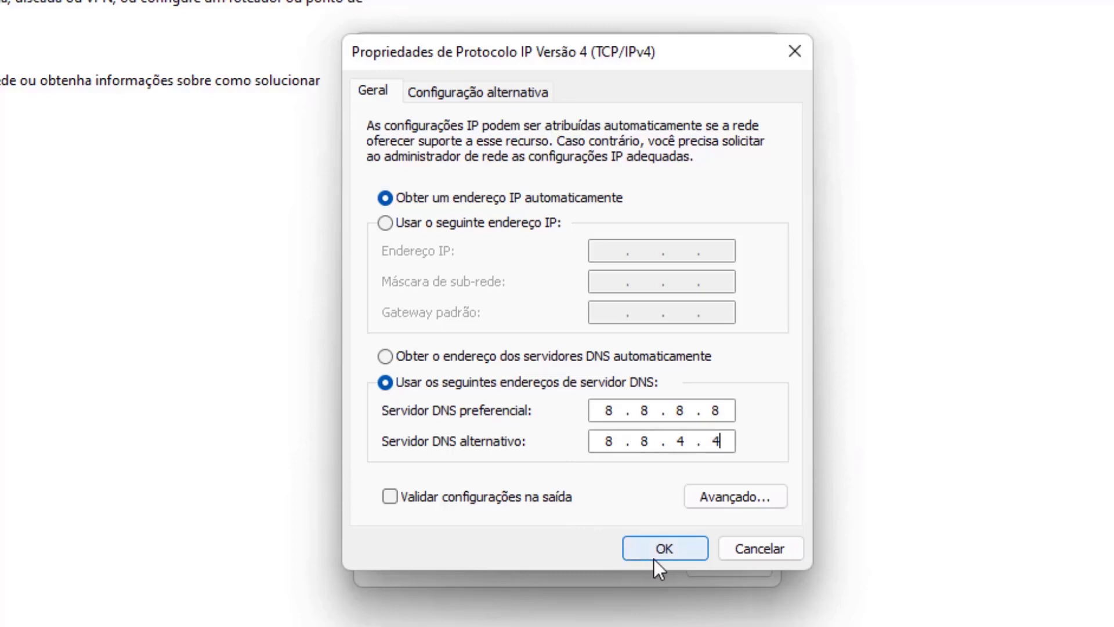
click(670, 550)
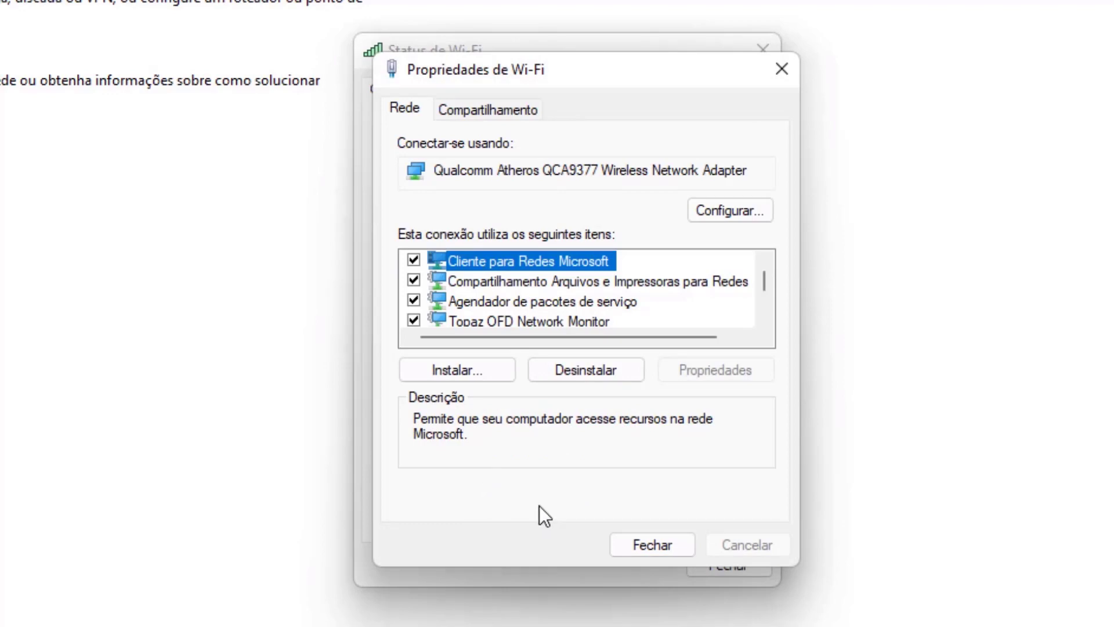
Close the Wi-Fi connection's properties to apply the DNS server change
click(630, 541)
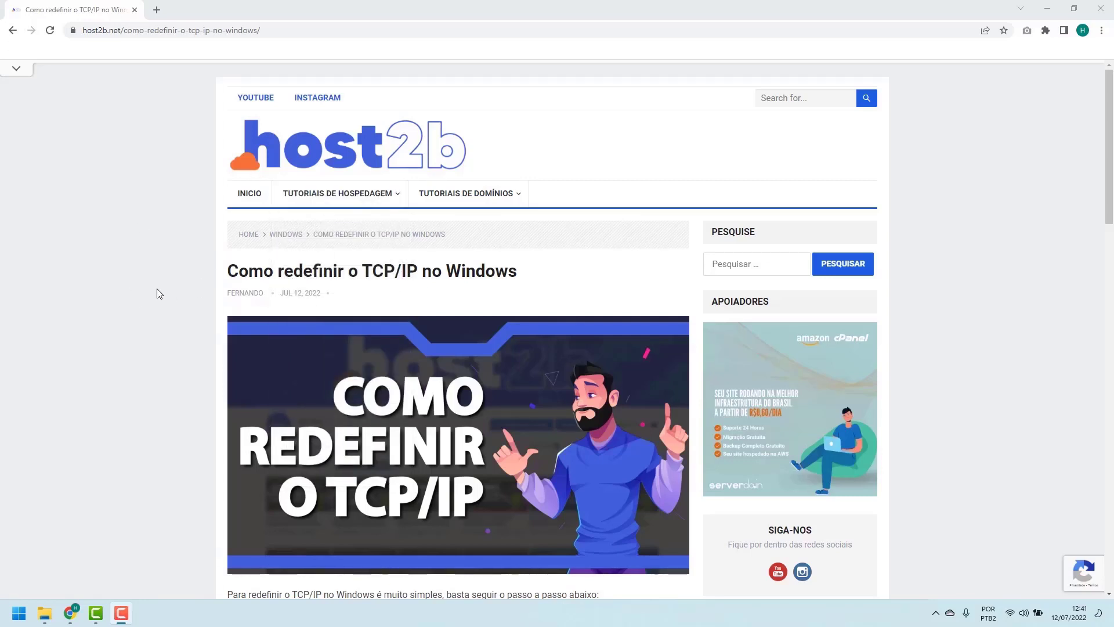
Review the host2b article on resetting TCP/IP, search Windows for cmd and run Prompt de Comando as administrator
scroll(157, 291, down, 5)
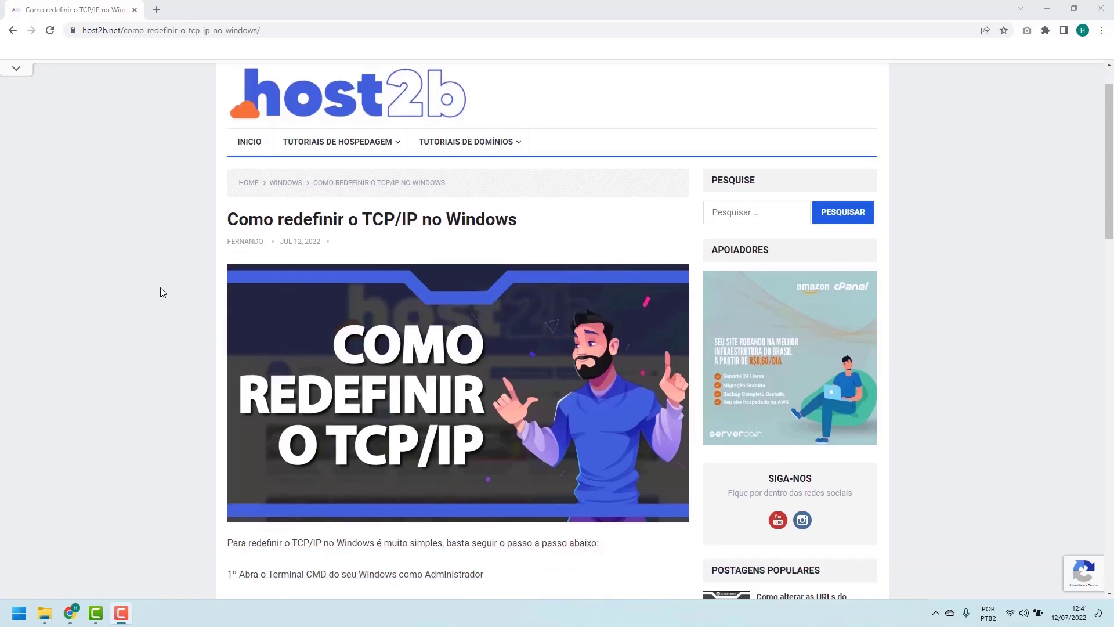
scroll(162, 292, down, 1)
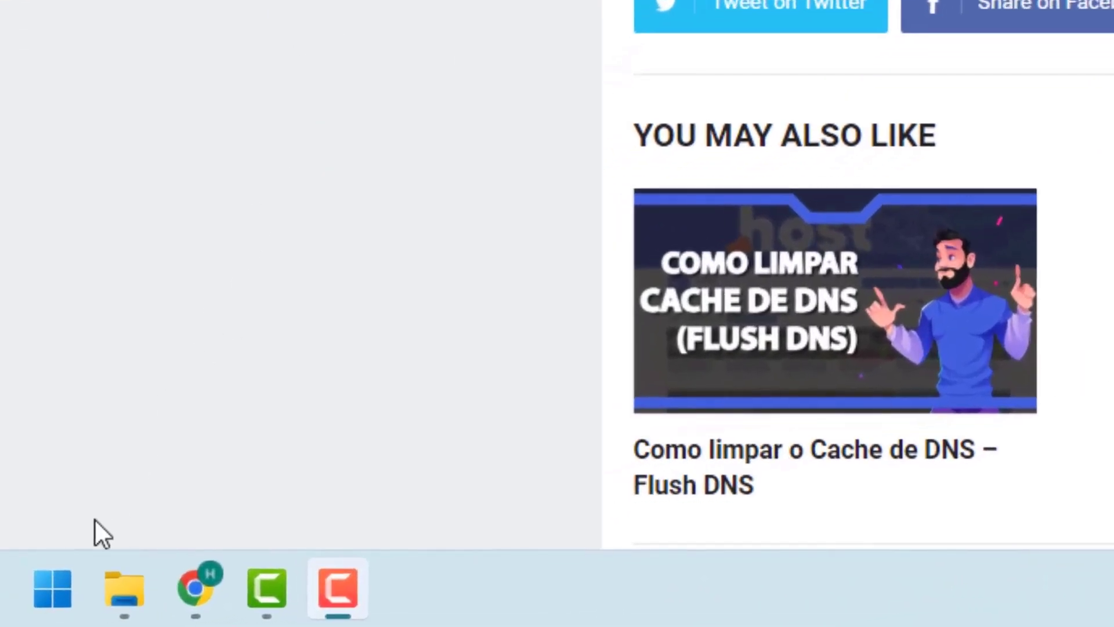
click(50, 594)
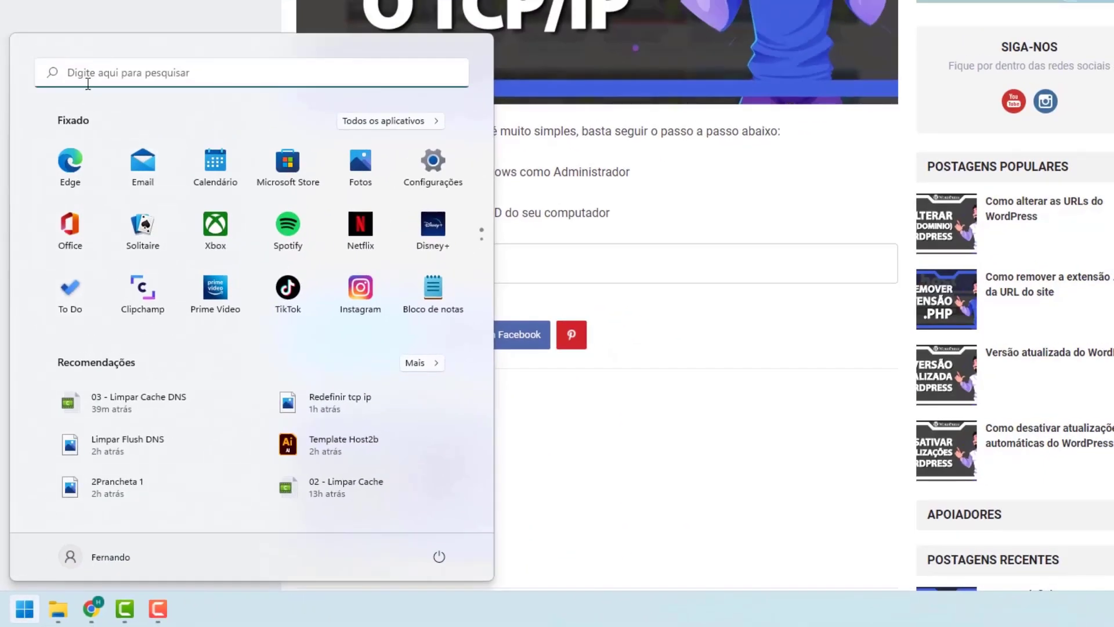
text(cmd)
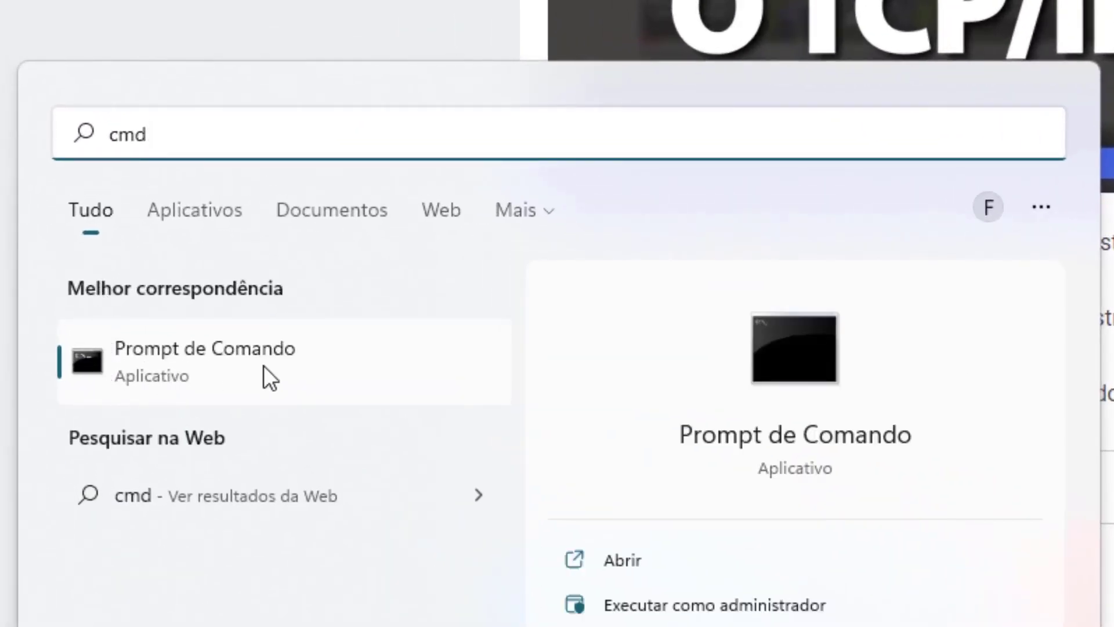
right_click(166, 354)
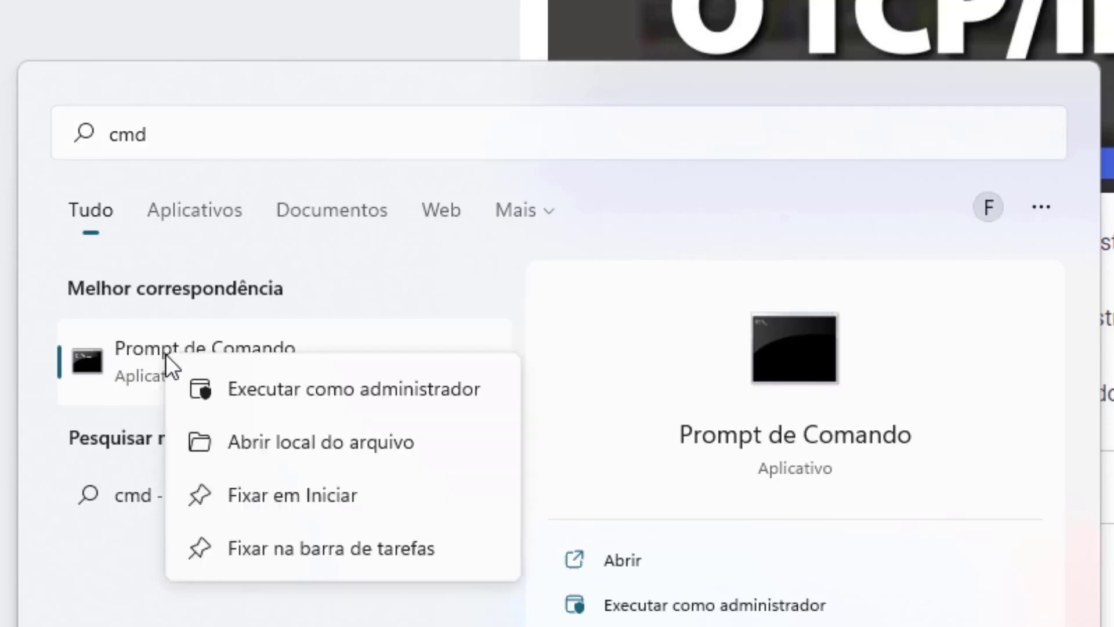
click(318, 389)
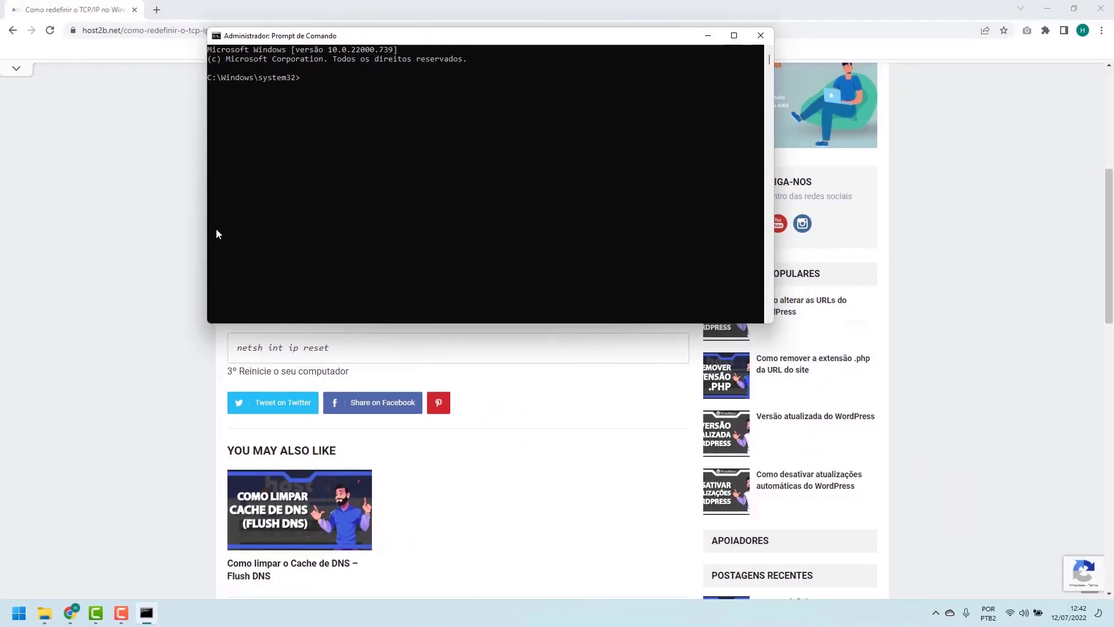
Enter the TCP/IP reset command netsh int ip reset in the administrator Command Prompt
click(179, 247)
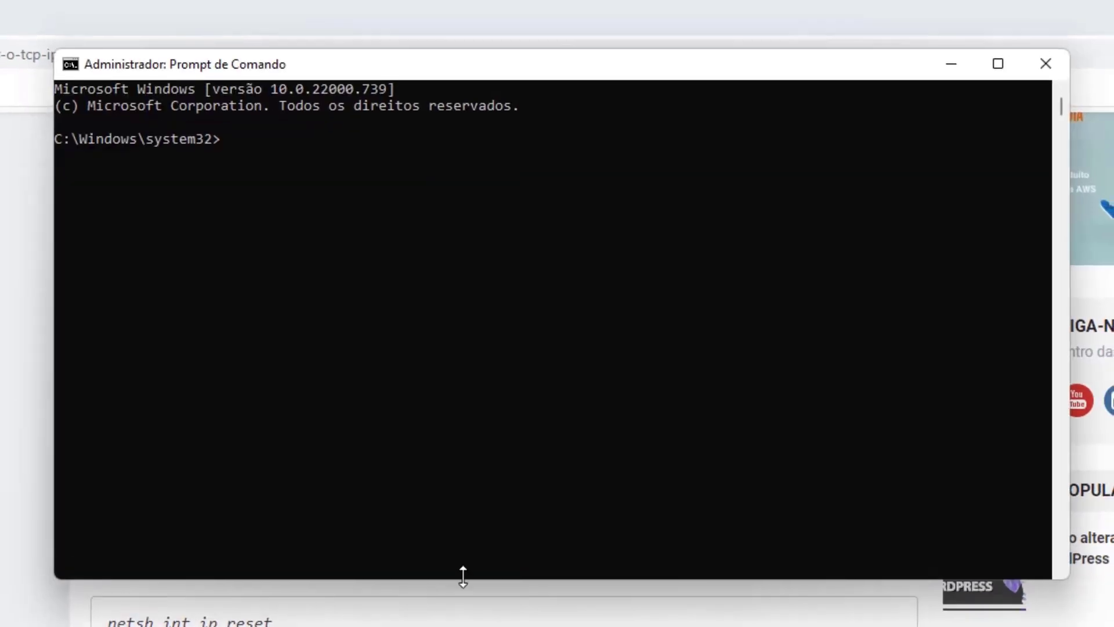
click(499, 421)
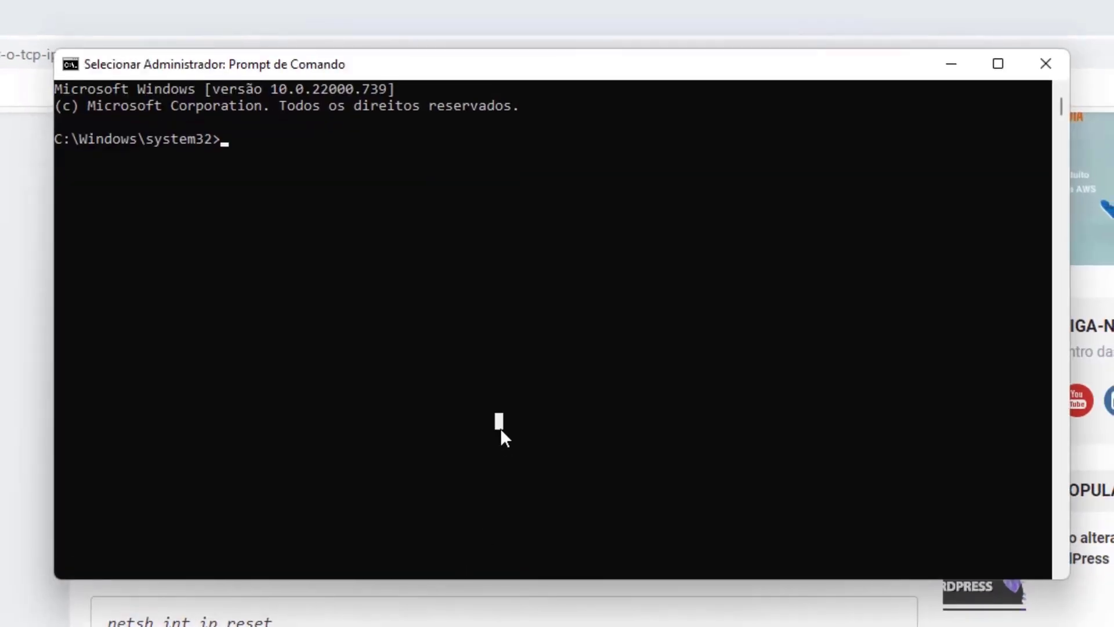
text(net)
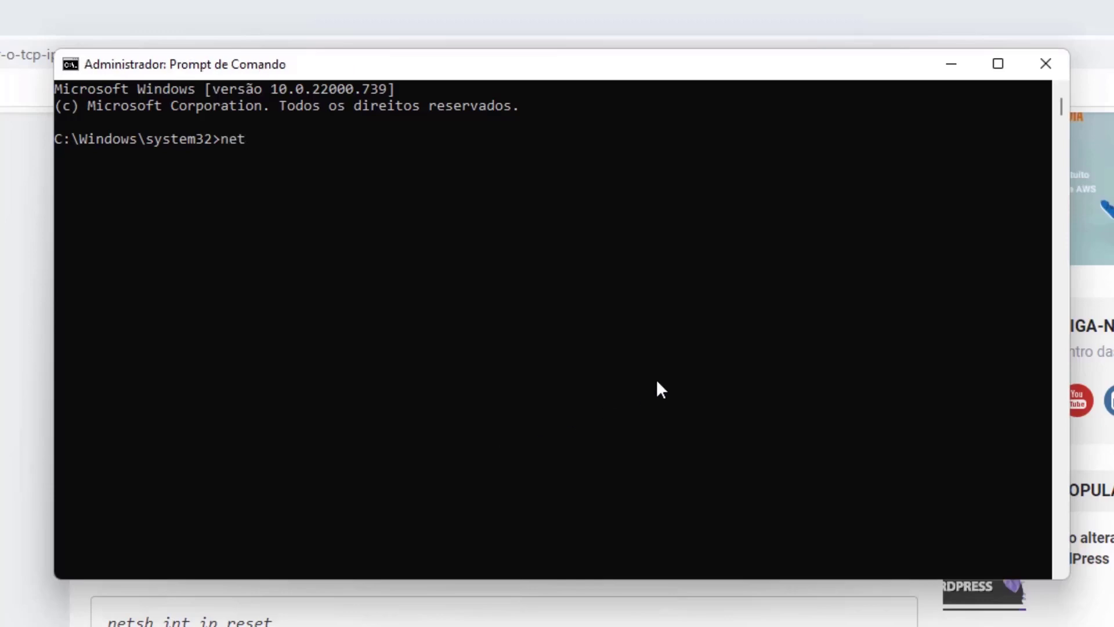